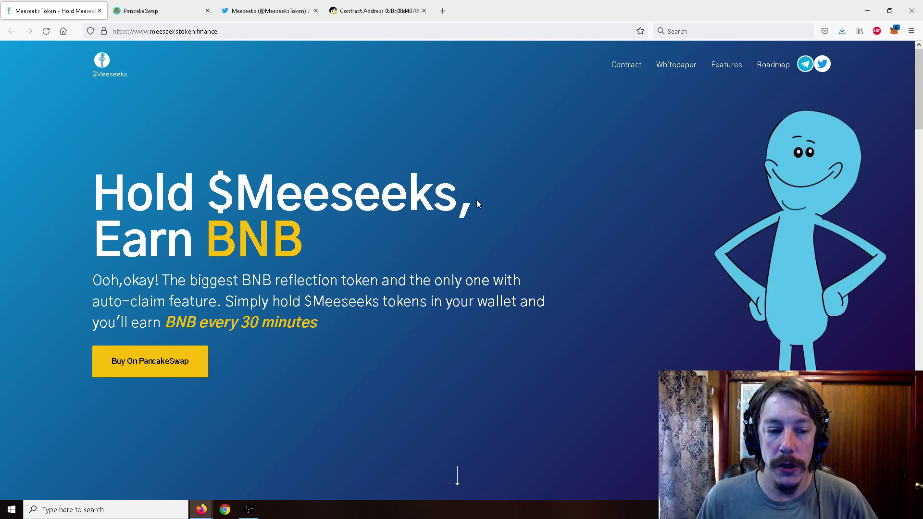
pyautogui.scroll(-2, 475, 188)
pyautogui.scroll(-2, 455, 185)
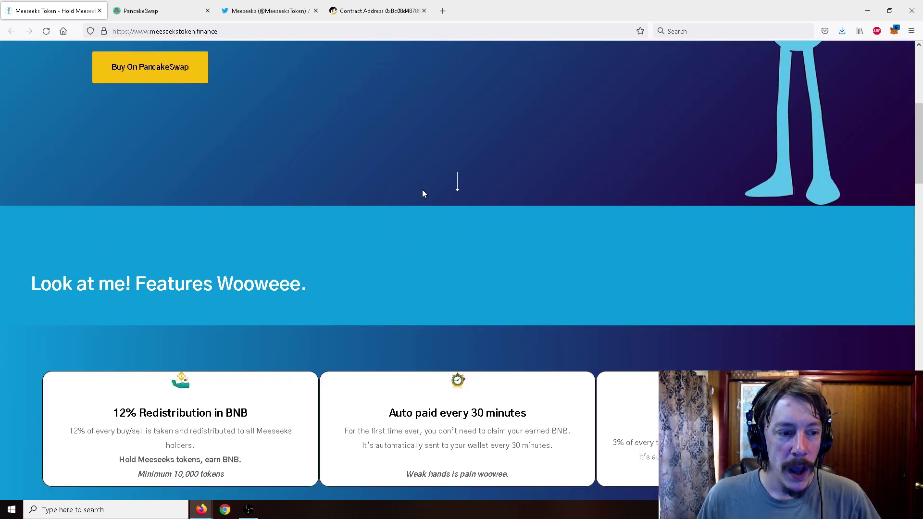
pyautogui.scroll(-3, 402, 215)
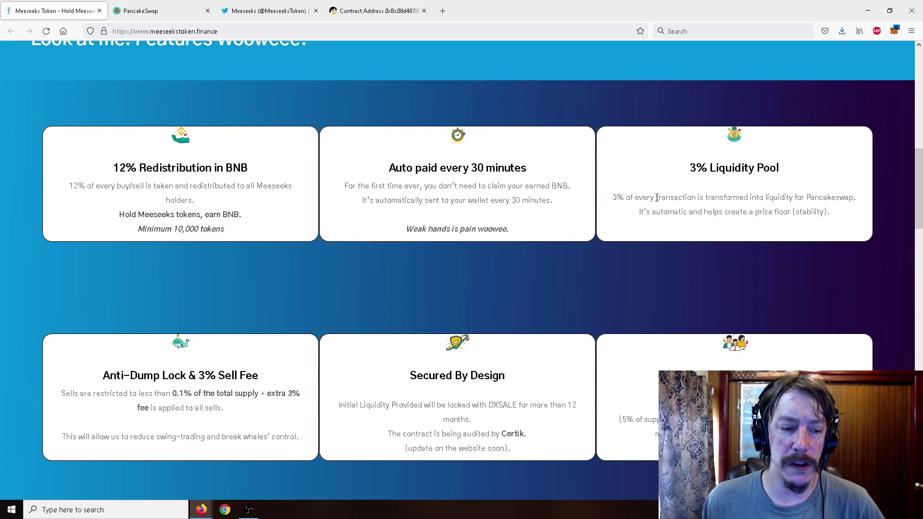
pyautogui.scroll(-2, 563, 207)
pyautogui.scroll(-2, 363, 210)
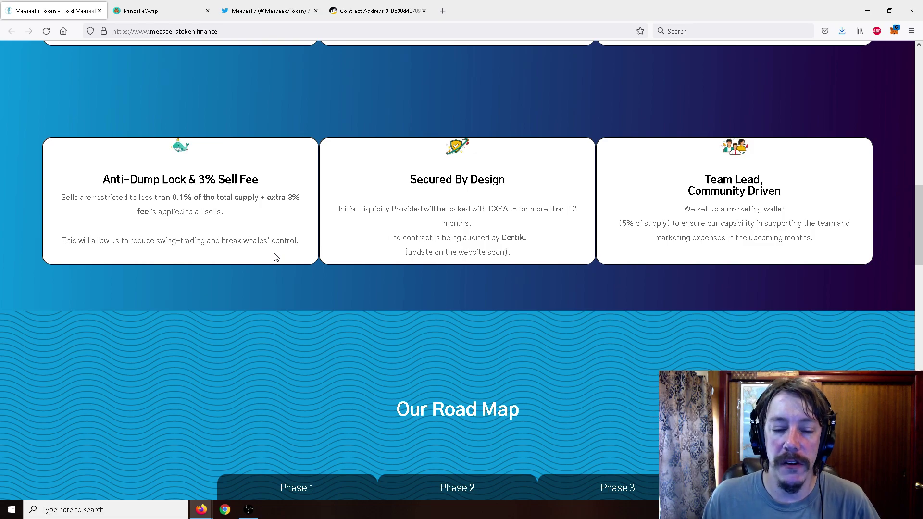
pyautogui.scroll(-3, 275, 257)
pyautogui.scroll(-2, 158, 249)
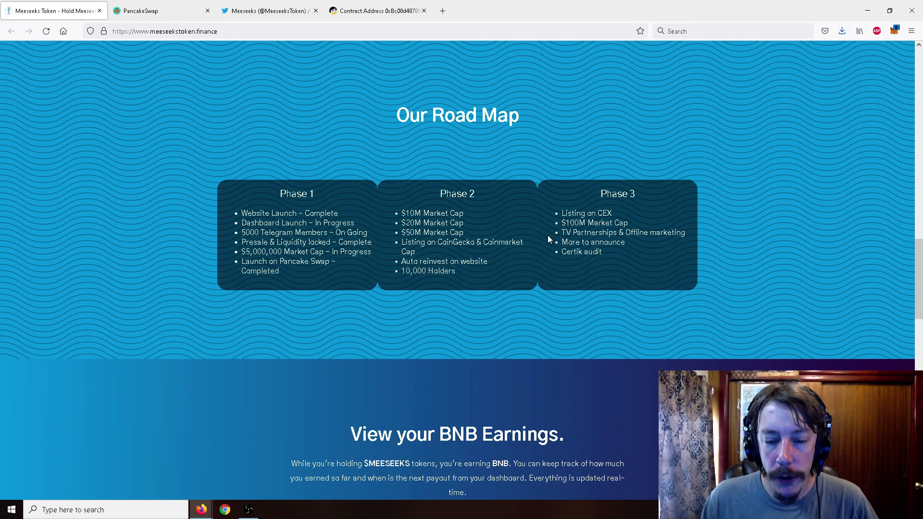
pyautogui.scroll(-1, 546, 237)
pyautogui.scroll(-1, 562, 225)
pyautogui.scroll(-2, 551, 203)
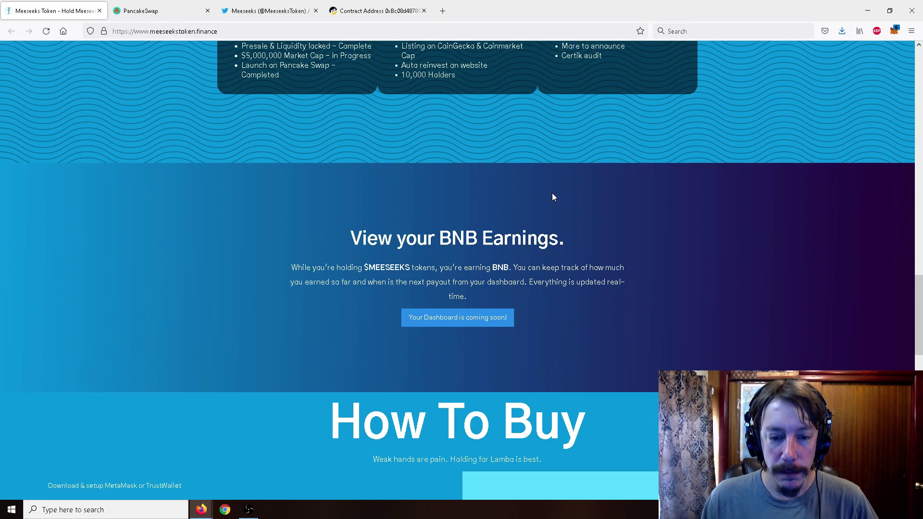
pyautogui.scroll(-3, 552, 195)
pyautogui.scroll(-2, 549, 193)
pyautogui.scroll(-1, 329, 182)
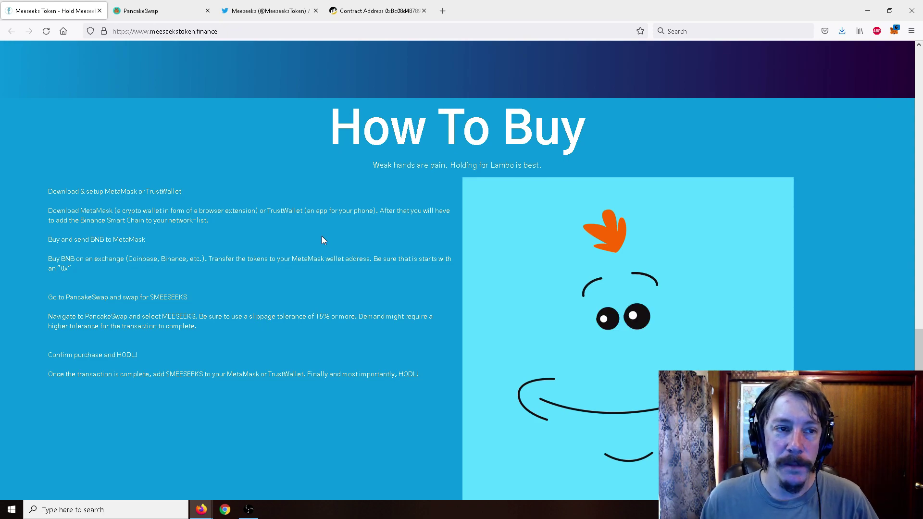
pyautogui.scroll(15, 322, 237)
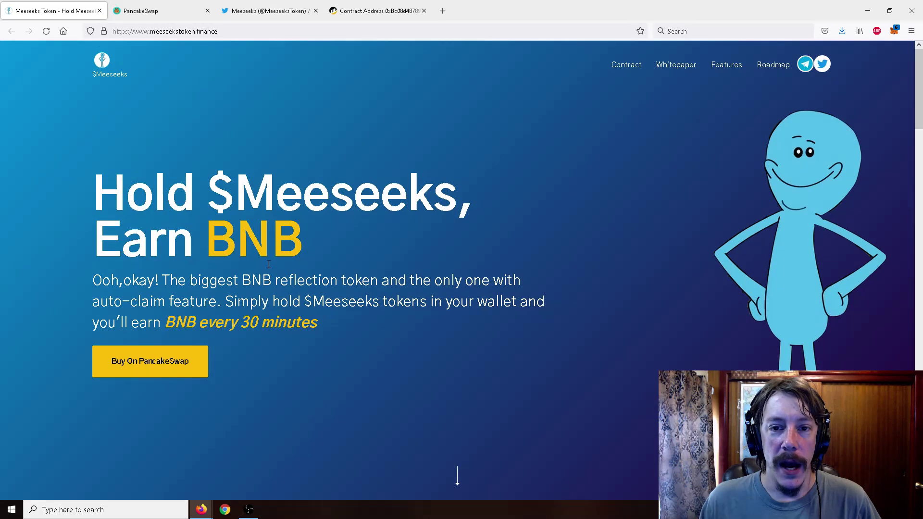
# Step: Glance at PancakeSwap's swap form, then copy the Meeseeks contract address from BscScan
pyautogui.click(162, 14)
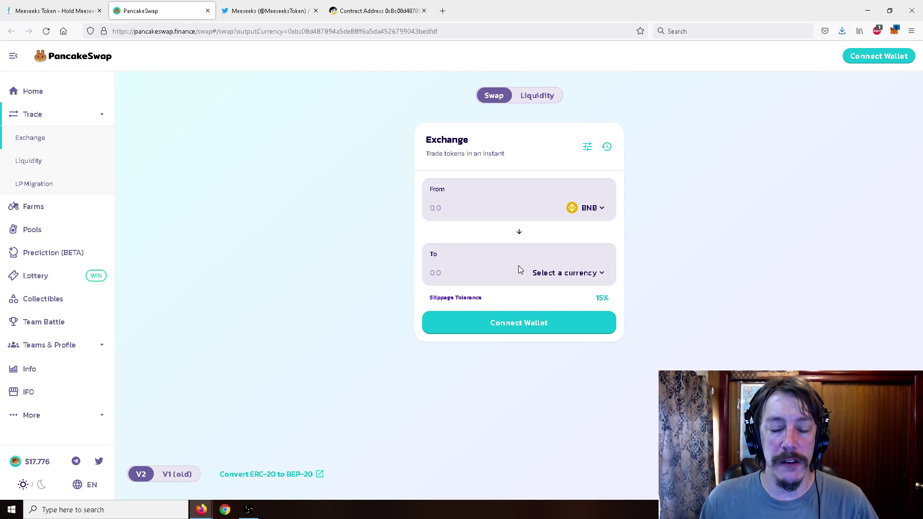
pyautogui.click(50, 10)
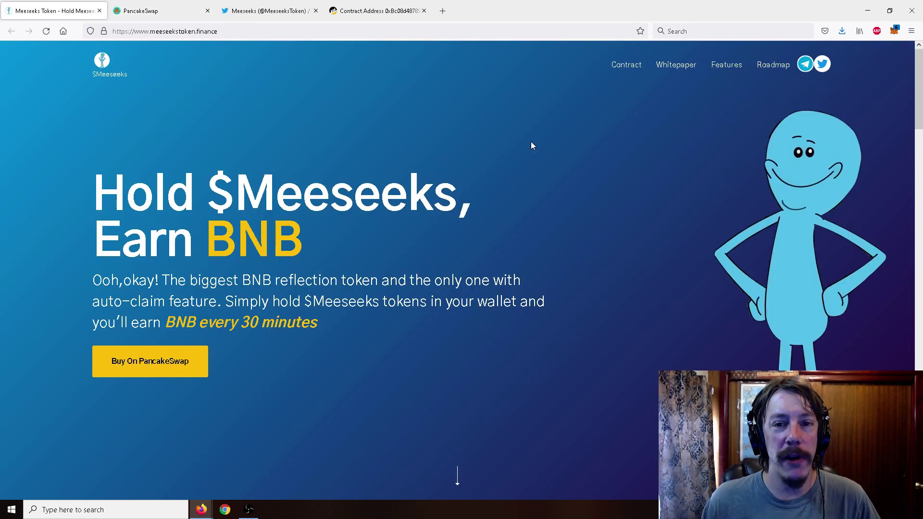
pyautogui.click(388, 11)
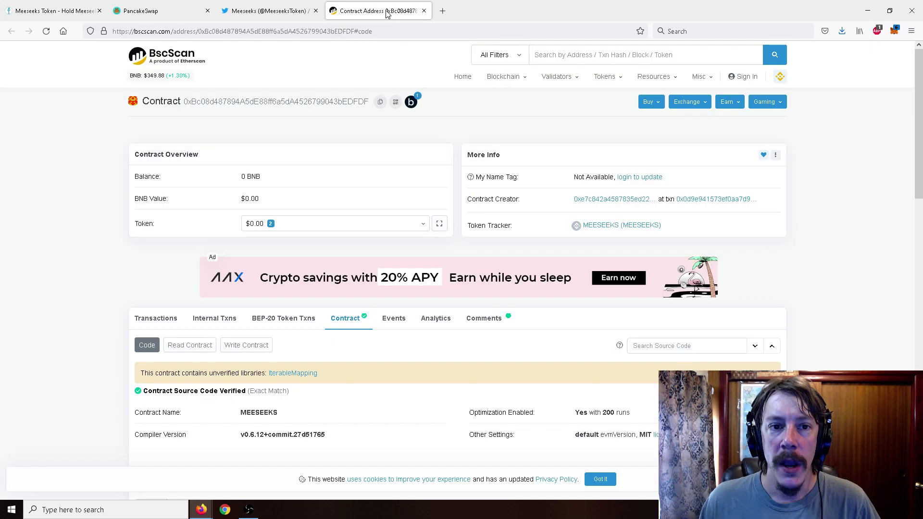
pyautogui.click(380, 101)
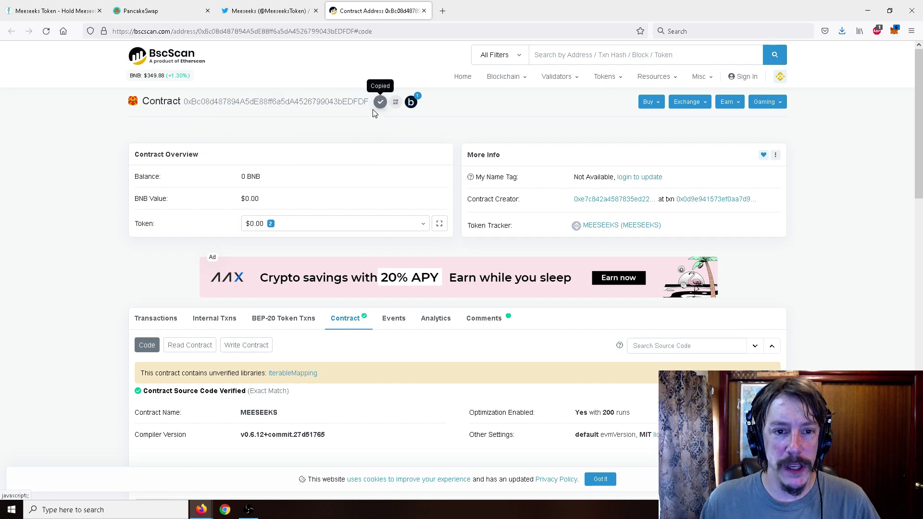
pyautogui.click(147, 13)
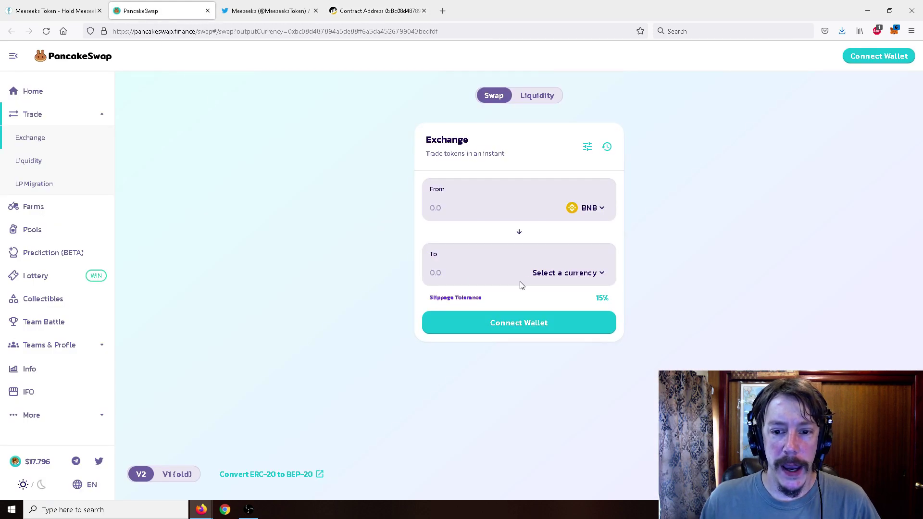
pyautogui.click(538, 275)
pyautogui.click(462, 180)
pyautogui.hotkey('ctrl', 'v')
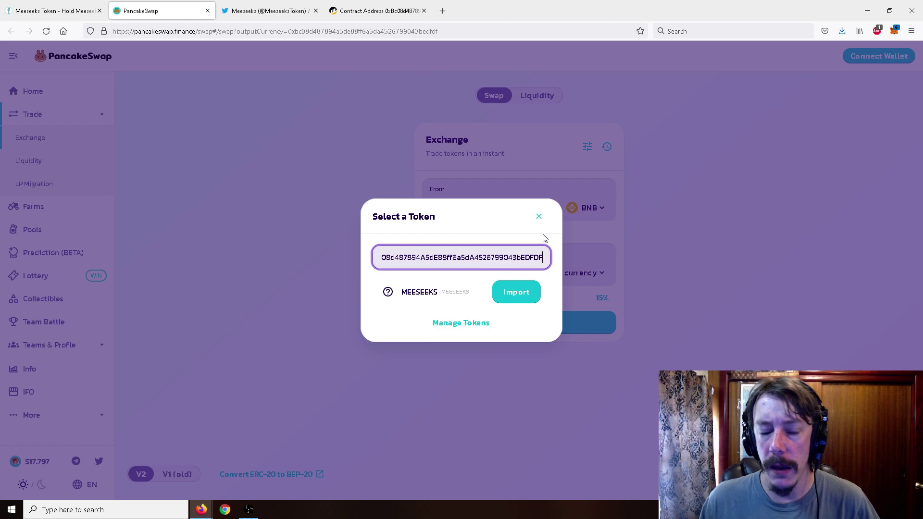
pyautogui.click(539, 220)
pyautogui.click(553, 273)
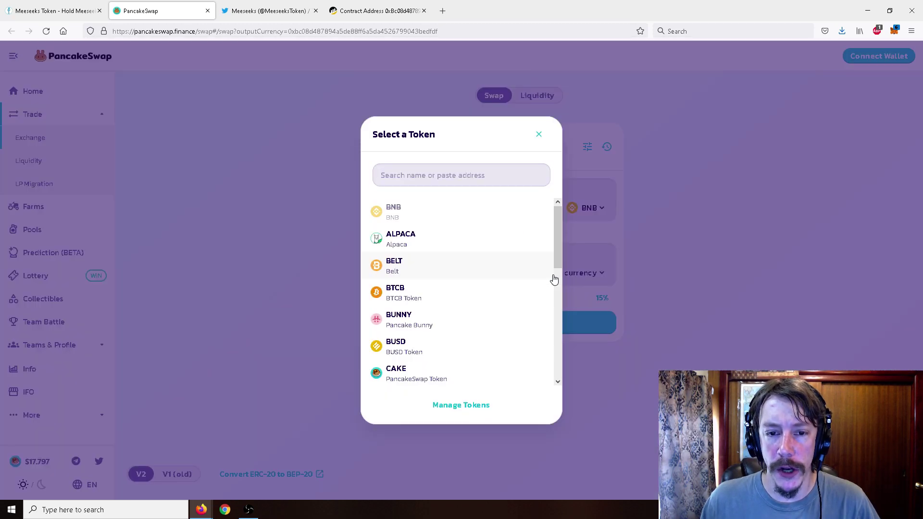
pyautogui.click(538, 135)
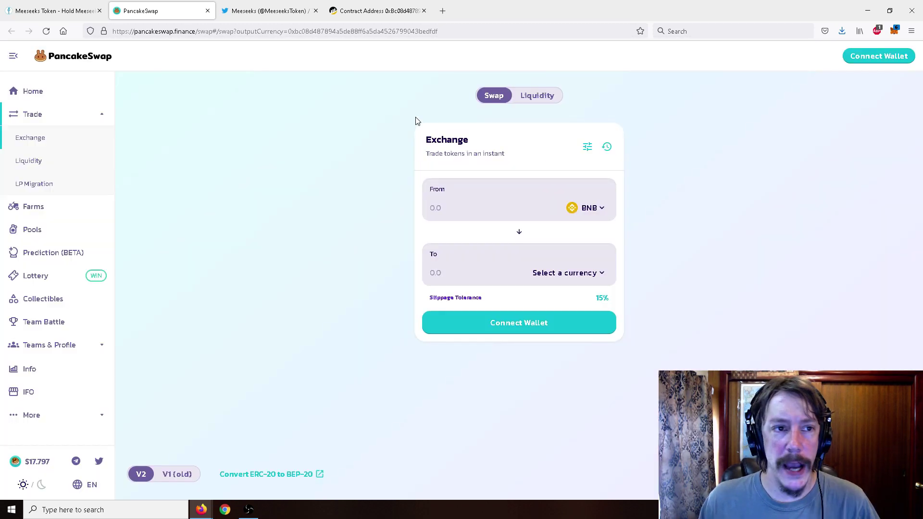
pyautogui.click(275, 13)
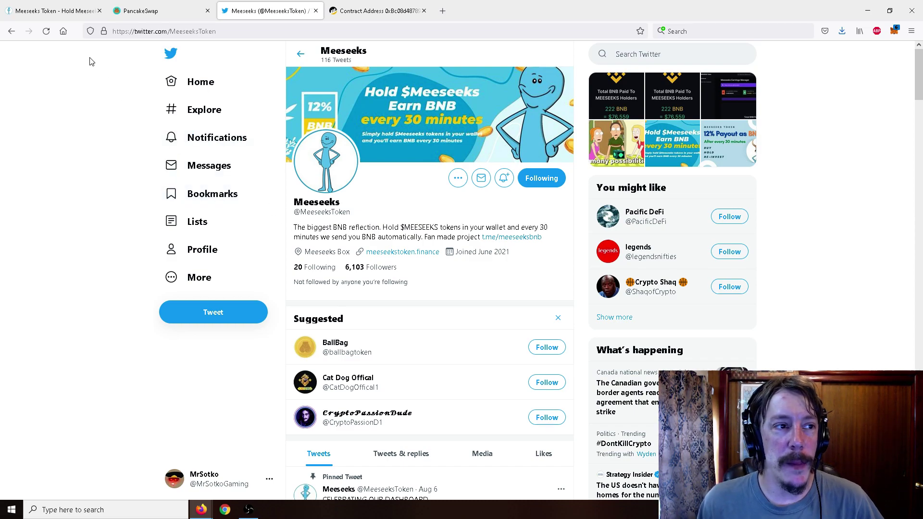
pyautogui.click(57, 11)
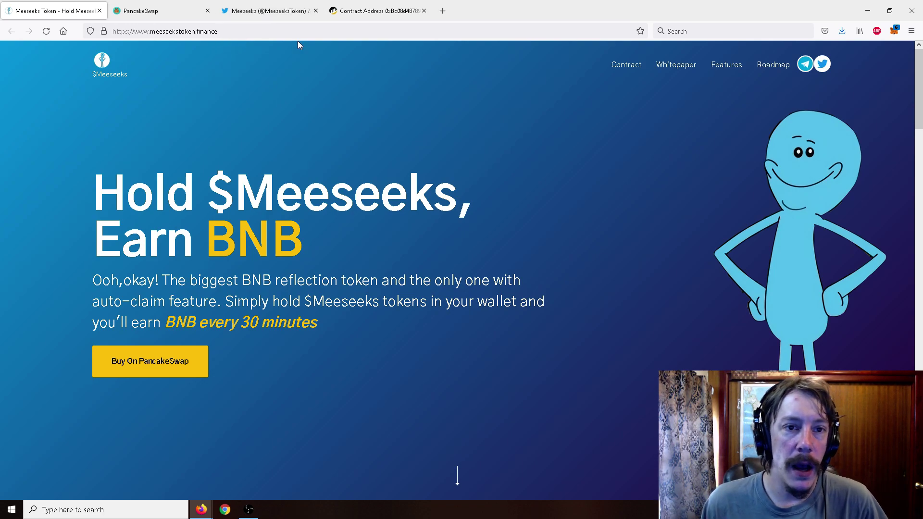
pyautogui.click(375, 11)
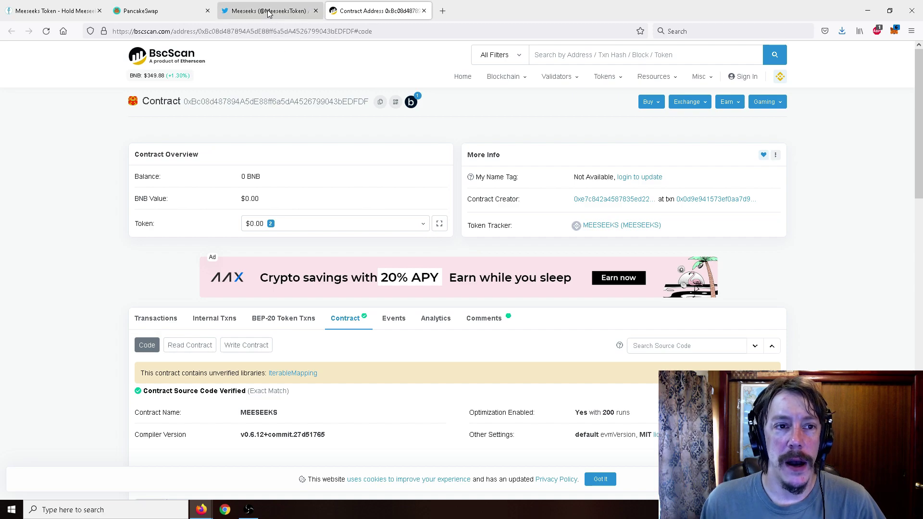
pyautogui.click(253, 17)
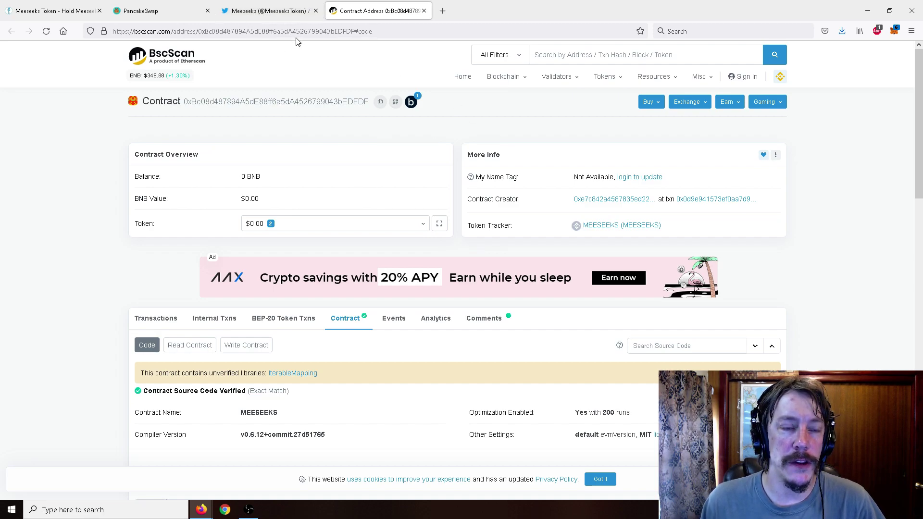
pyautogui.click(152, 11)
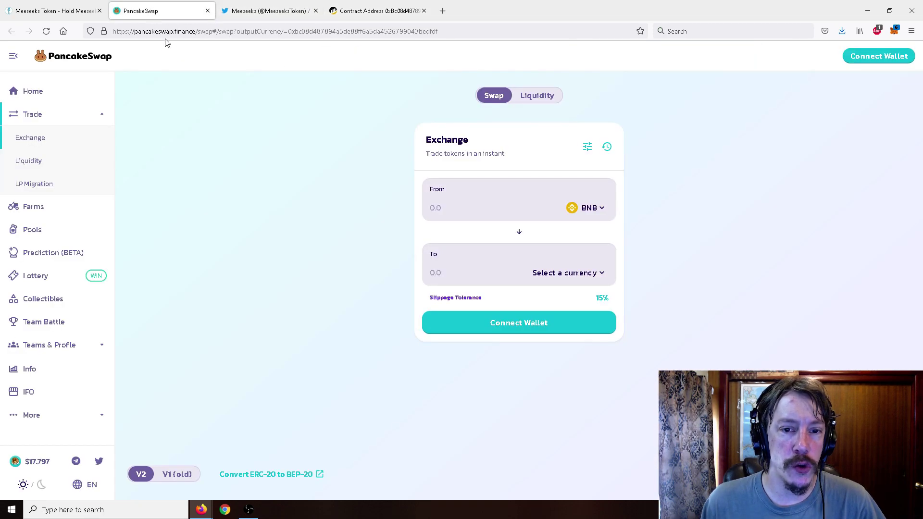
pyautogui.click(81, 11)
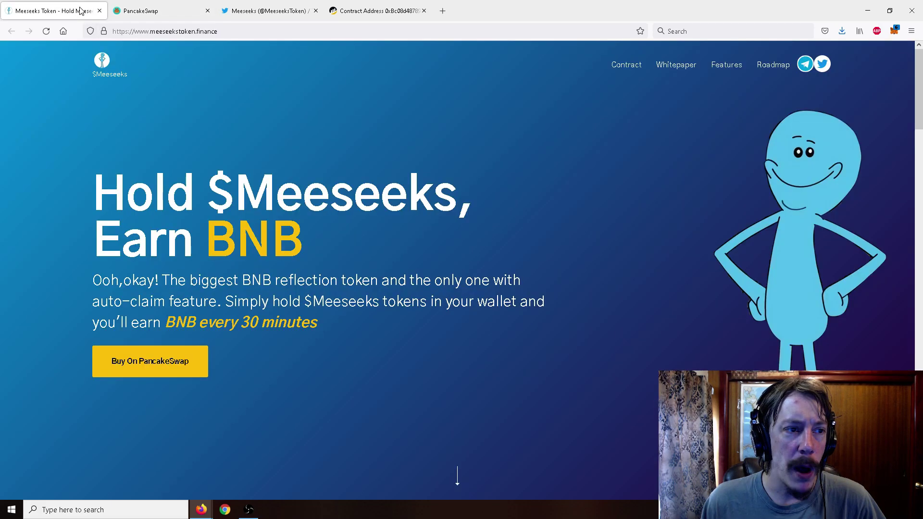